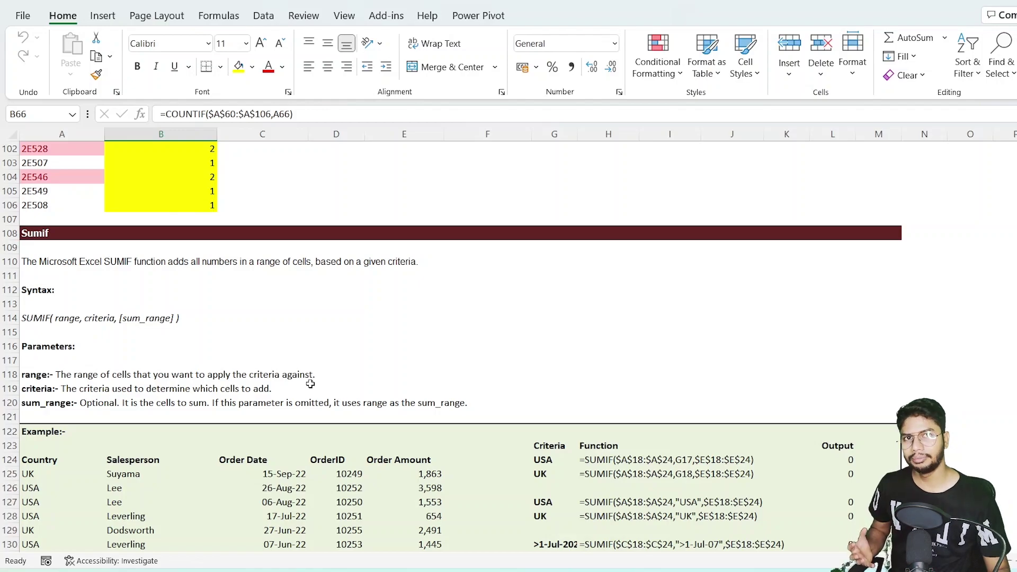
Scroll down to the SUMIF Example table in rows 122–133 with its empty Output column.
{"action": "scroll", "coordinate": [310, 383], "scroll_direction": "down", "scroll_amount": 1}
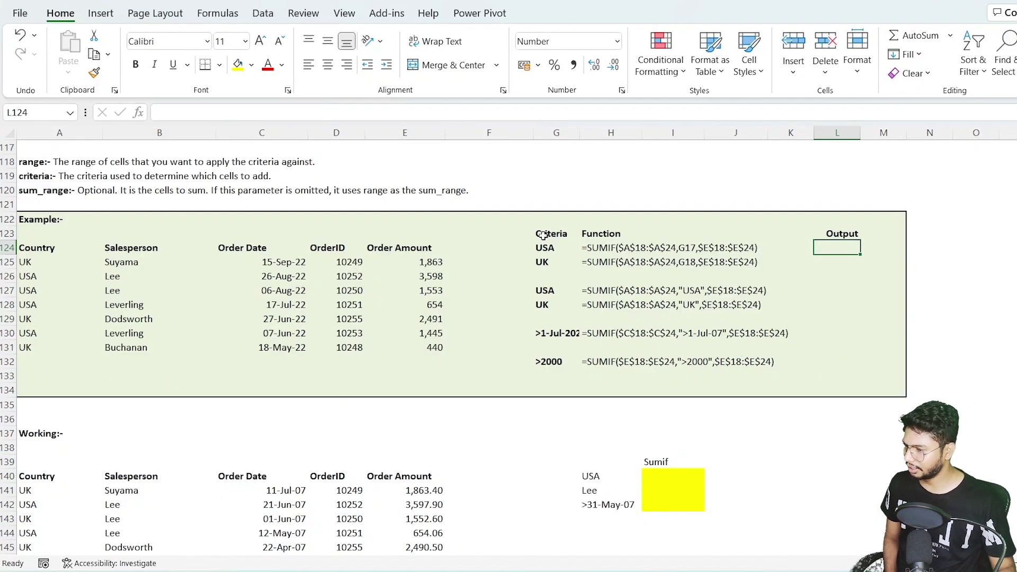
Apply All Borders to the example order table A124:E131.
{"action": "left_click_drag", "start_coordinate": [40, 247], "coordinate": [441, 350]}
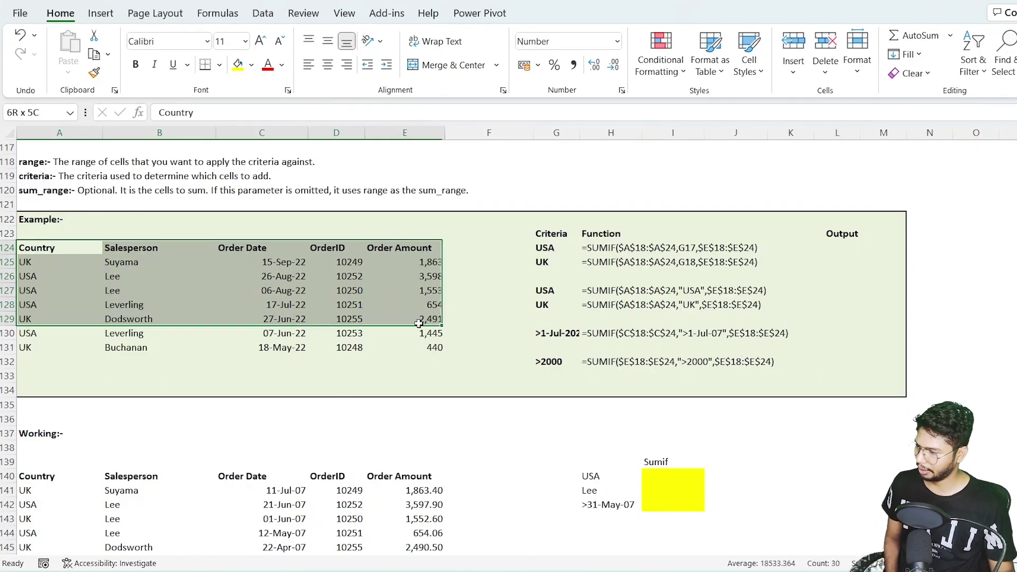
{"action": "left_click", "coordinate": [219, 65]}
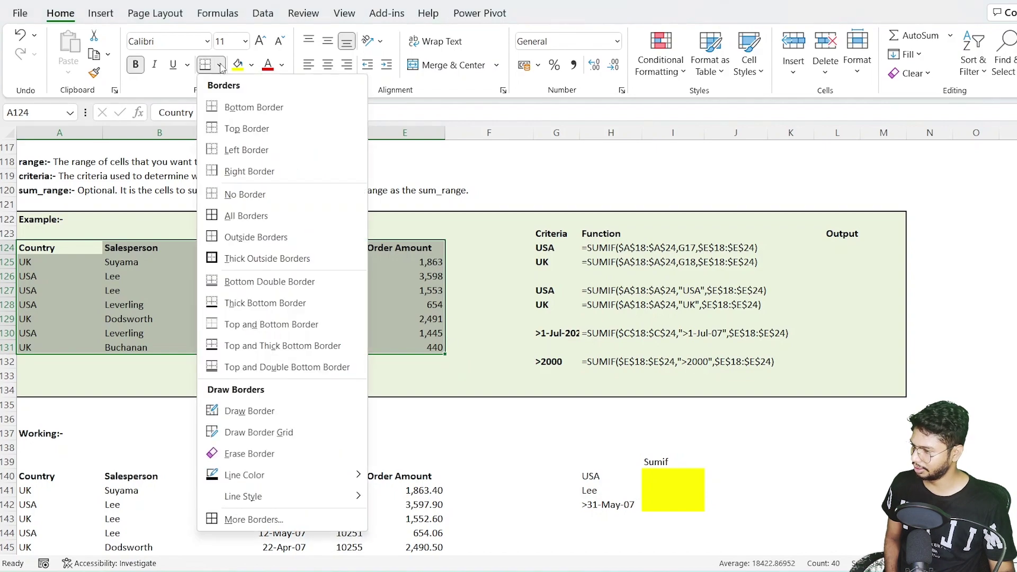
{"action": "left_click", "coordinate": [241, 216]}
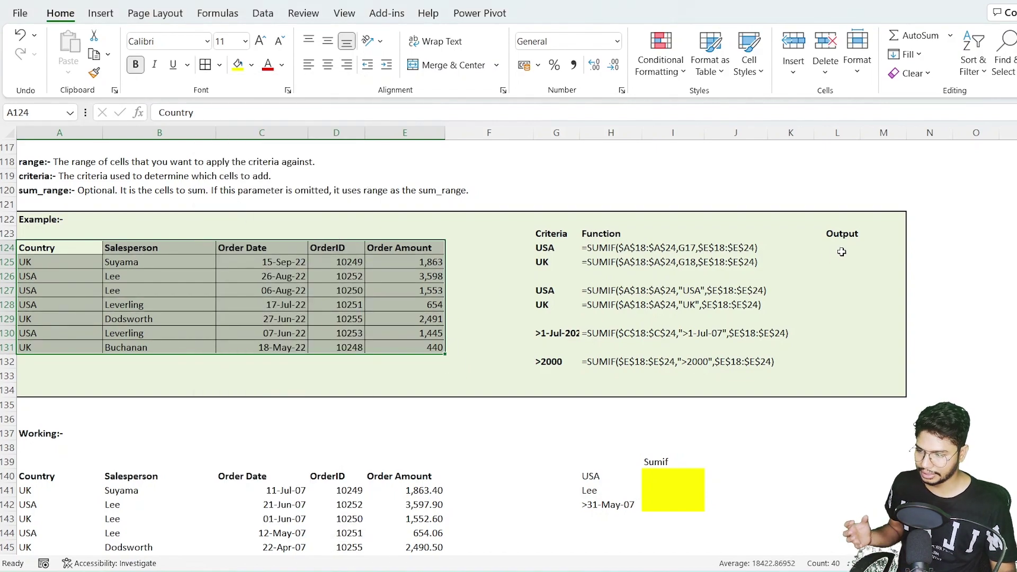
{"action": "left_click", "coordinate": [842, 252]}
{"action": "left_click", "coordinate": [550, 247]}
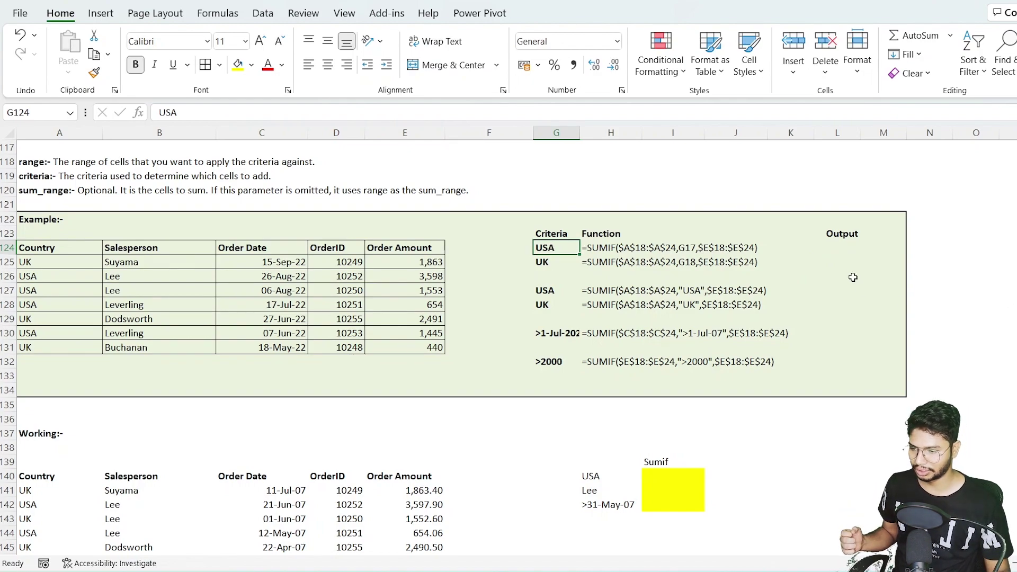
Point out the Country range A124:A131 and the Order Amount range E124:E131.
{"action": "left_click", "coordinate": [855, 252]}
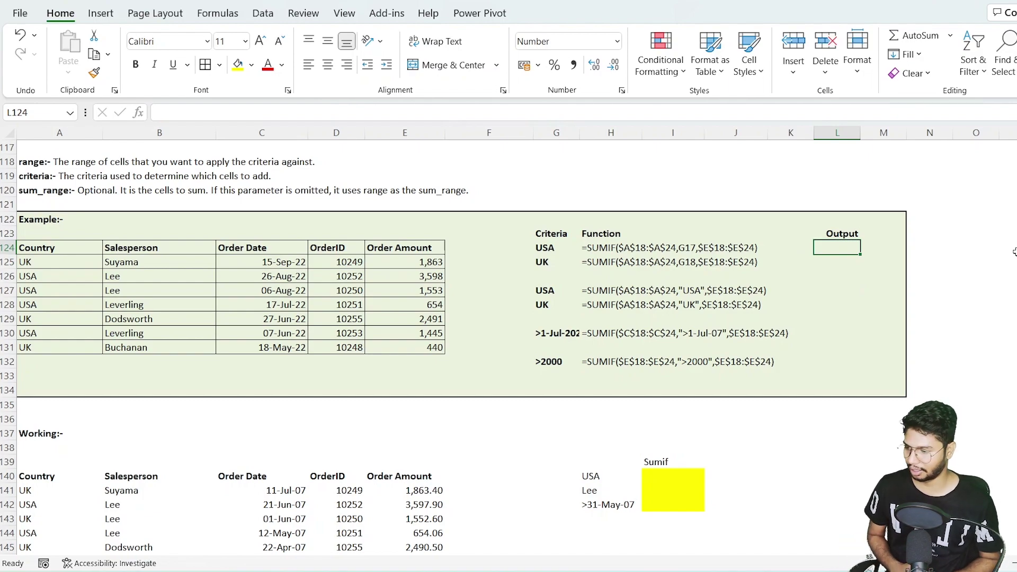
{"action": "left_click_drag", "start_coordinate": [63, 249], "coordinate": [64, 350]}
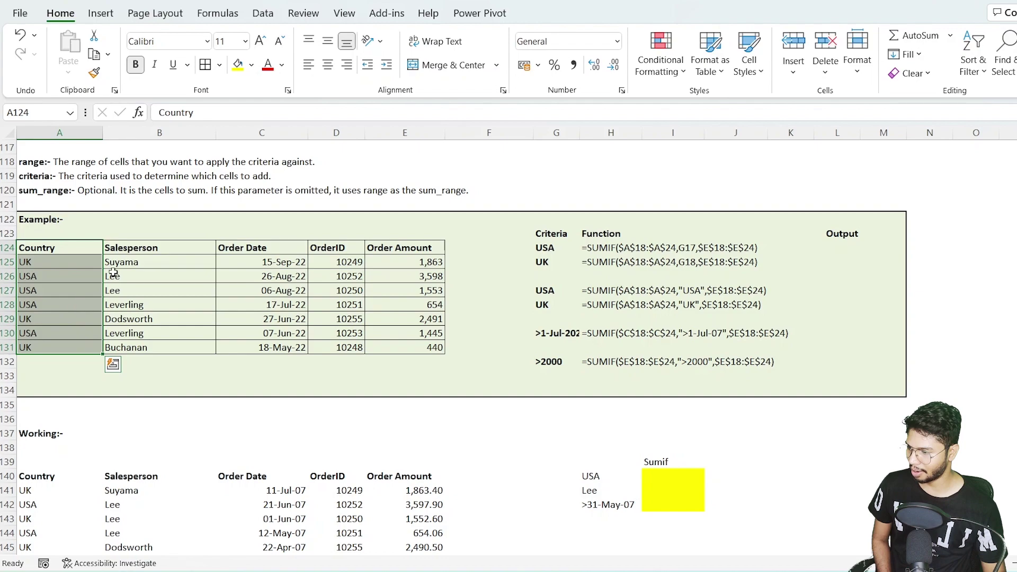
{"action": "left_click_drag", "start_coordinate": [404, 248], "coordinate": [395, 349]}
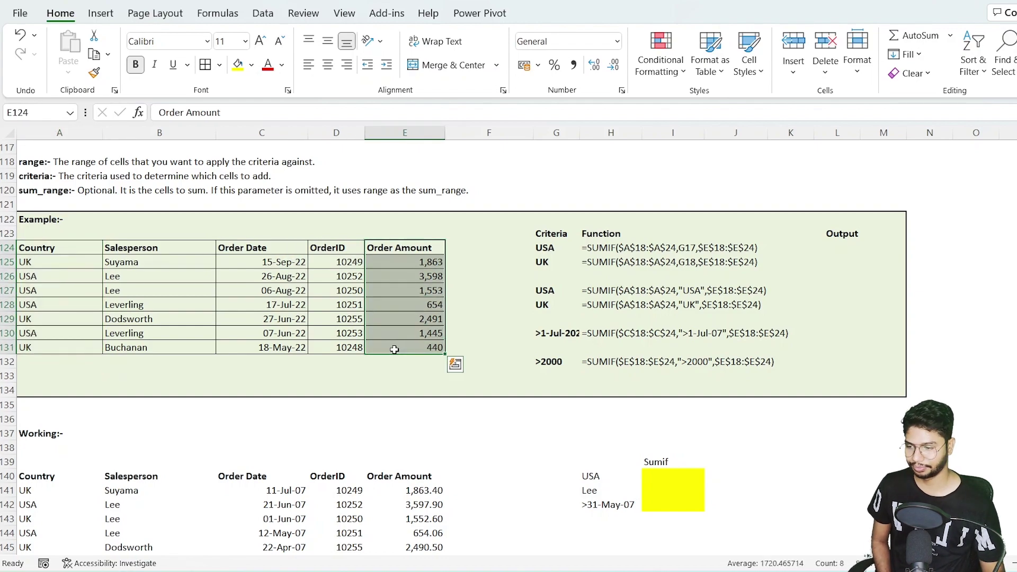
{"action": "left_click", "coordinate": [858, 249]}
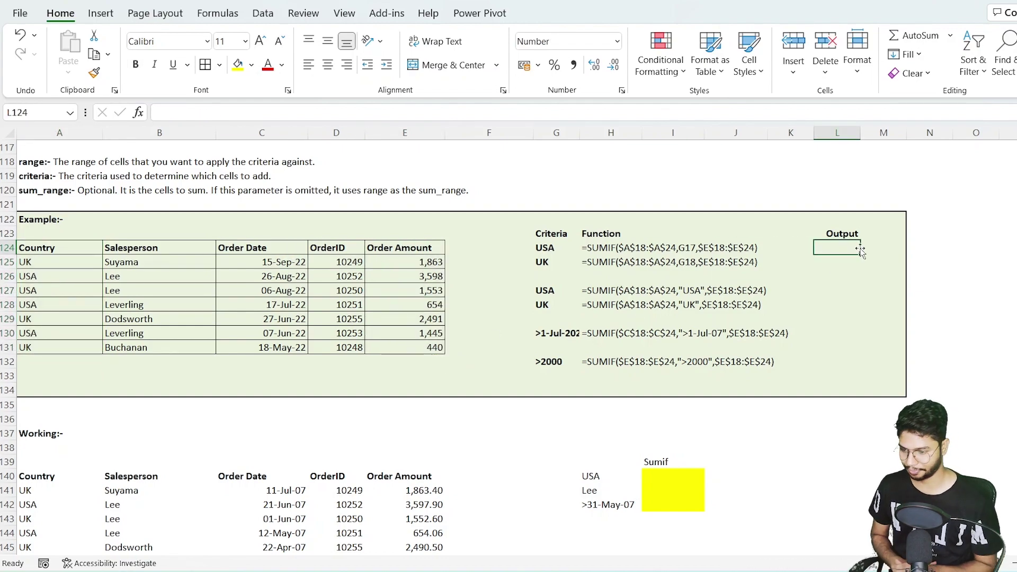
Enter =SUMIF(A124:A131,"USA",E124:E131) in L124.
{"action": "type", "text": "=sum"}
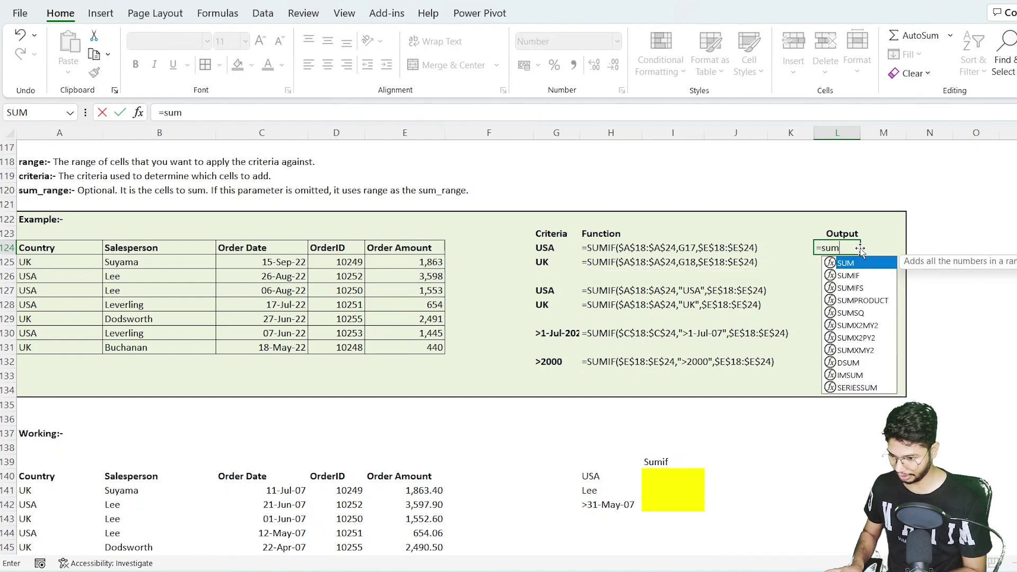
{"action": "type", "text": "i"}
{"action": "key", "text": "Tab"}
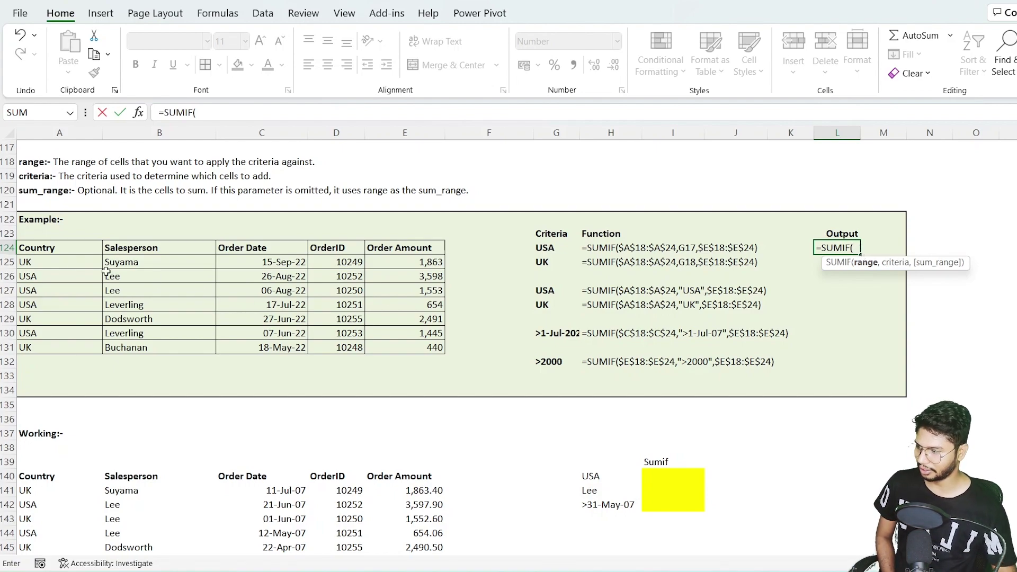
{"action": "left_click_drag", "start_coordinate": [71, 250], "coordinate": [70, 347]}
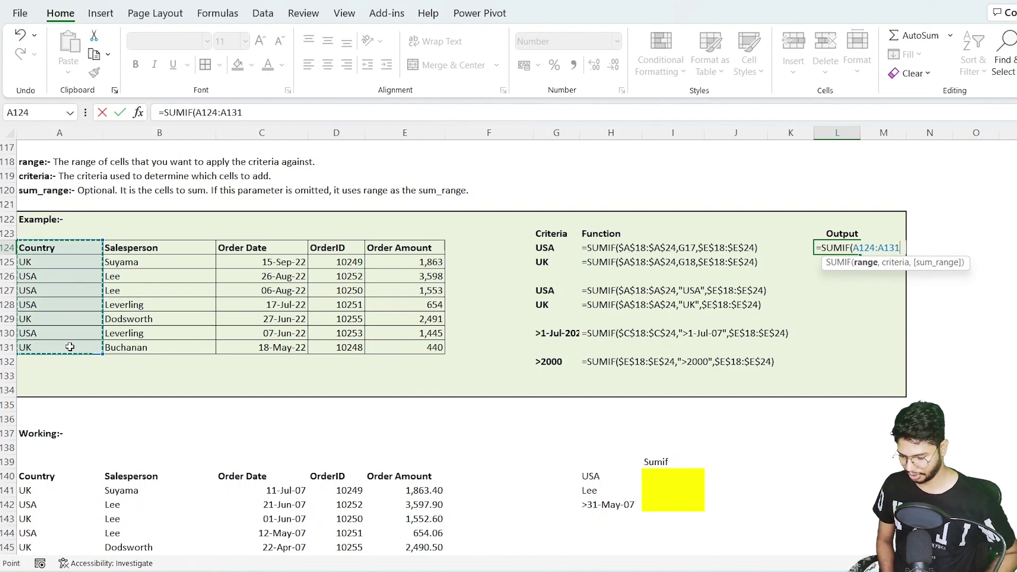
{"action": "type", "text": ","}
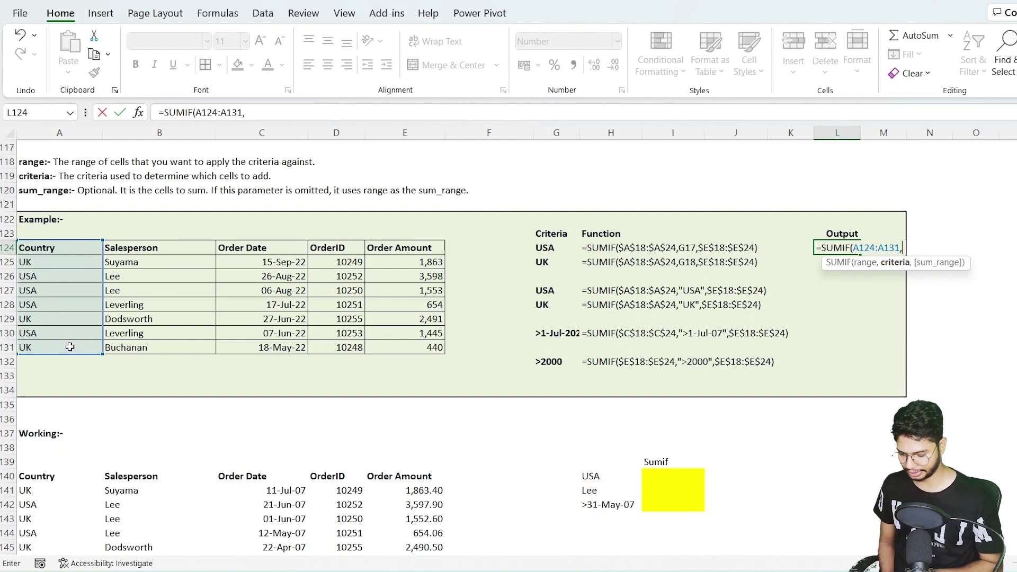
{"action": "type", "text": "\""}
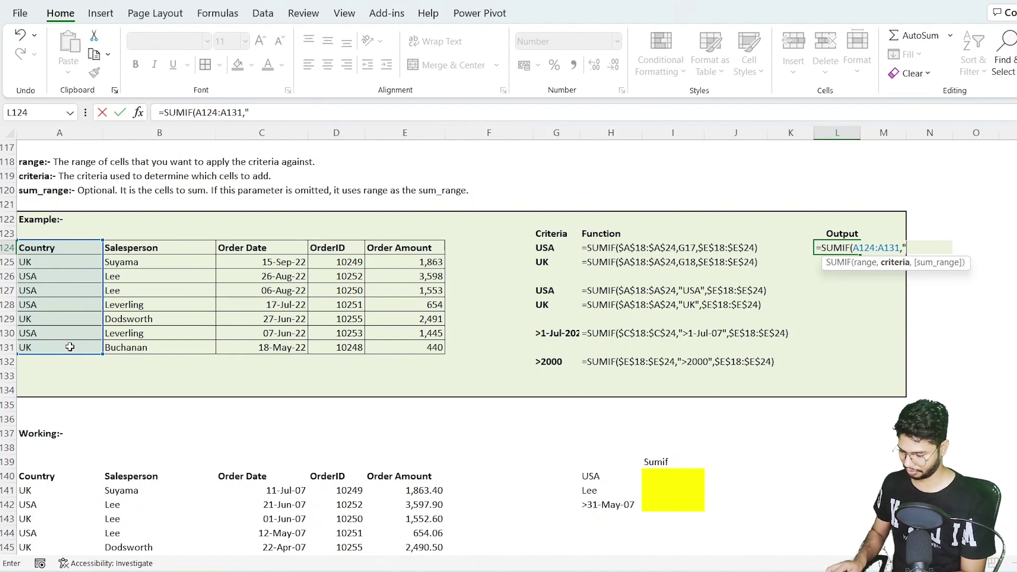
{"action": "type", "text": "USA"}
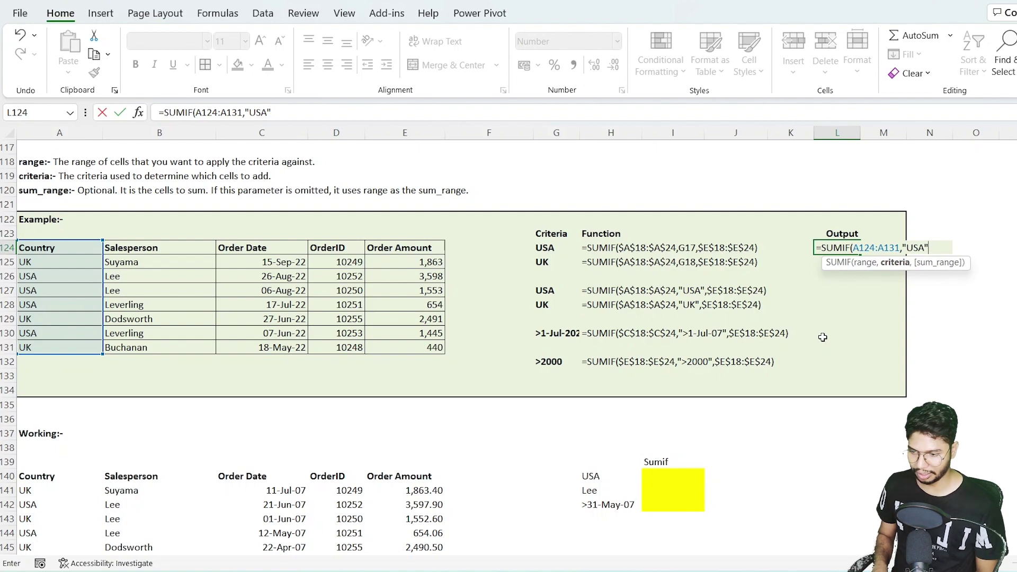
{"action": "type", "text": ","}
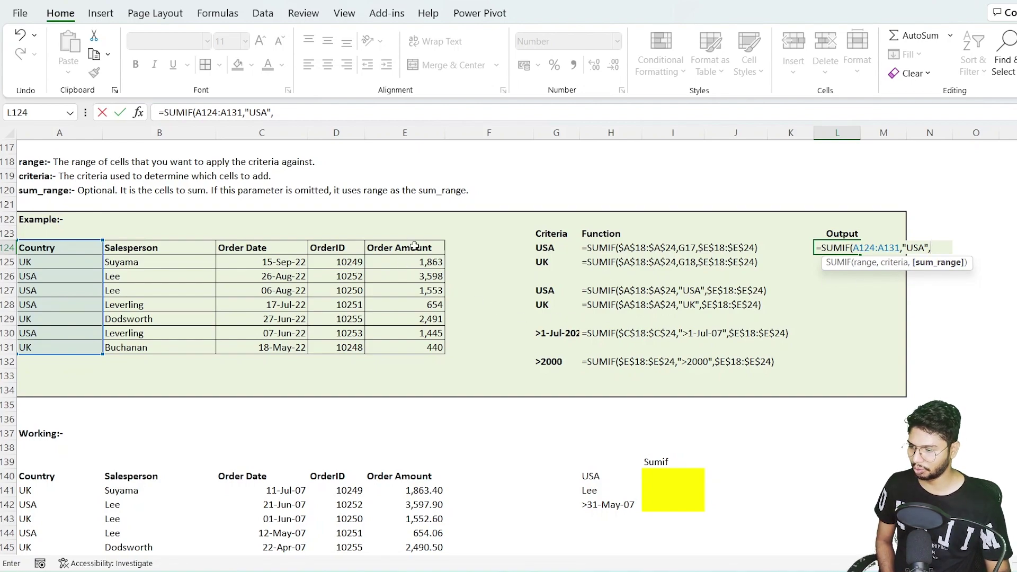
{"action": "left_click_drag", "start_coordinate": [415, 246], "coordinate": [415, 346]}
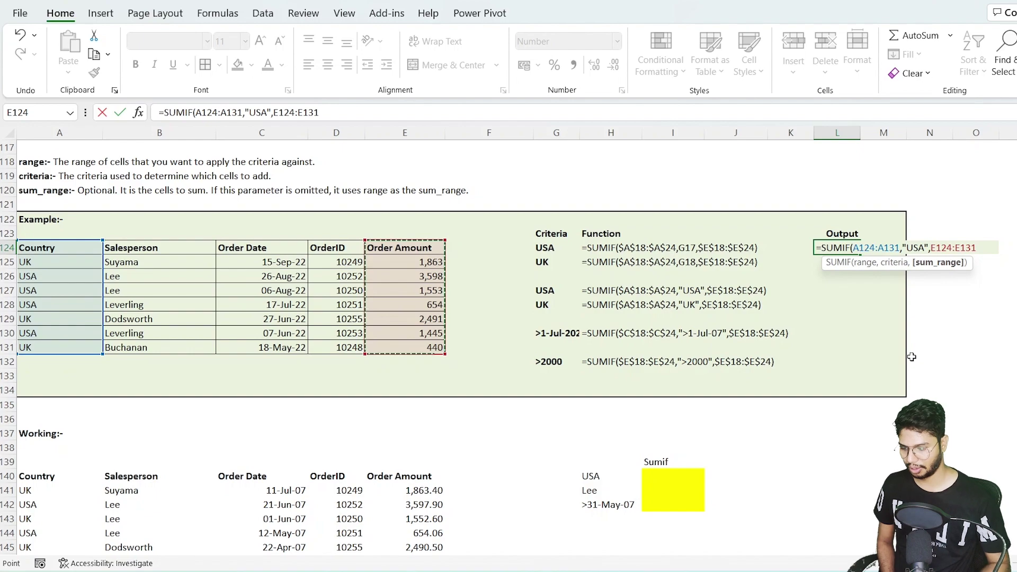
{"action": "key", "text": "Return"}
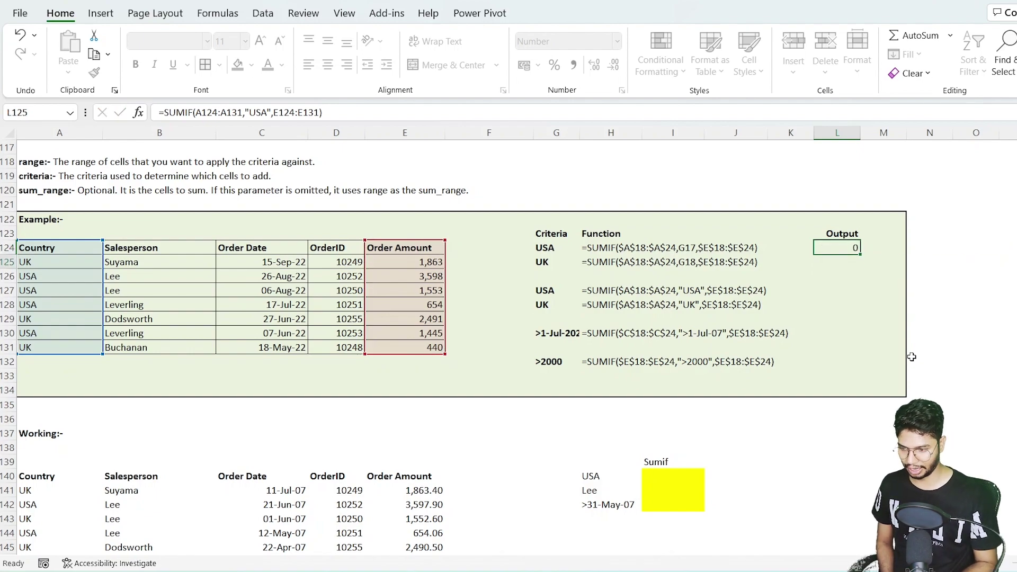
Recalculate so L124 shows 7249, then check it against the four USA Order Amounts.
{"action": "key", "text": "Up"}
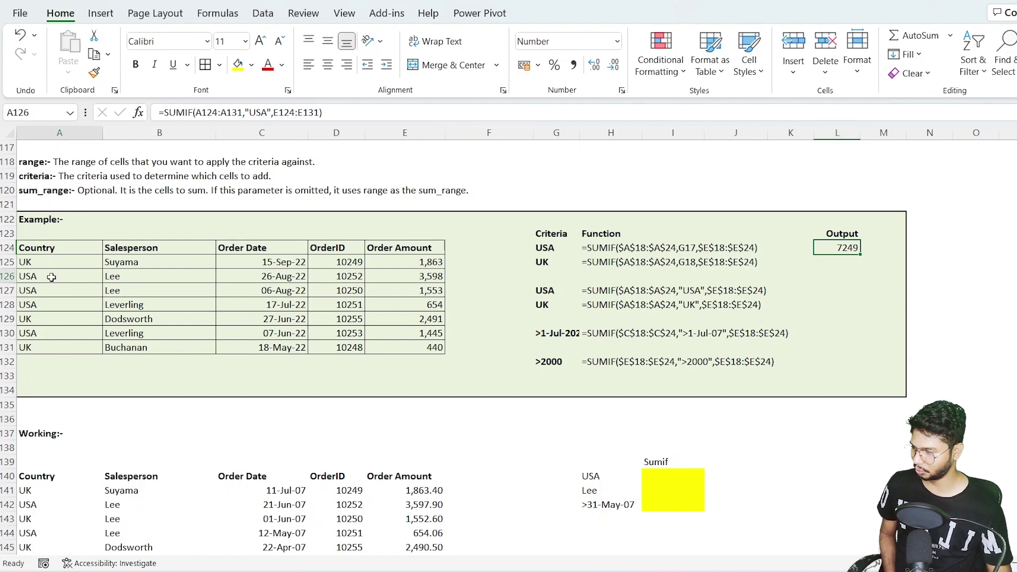
{"action": "left_click_drag", "start_coordinate": [53, 275], "coordinate": [63, 306]}
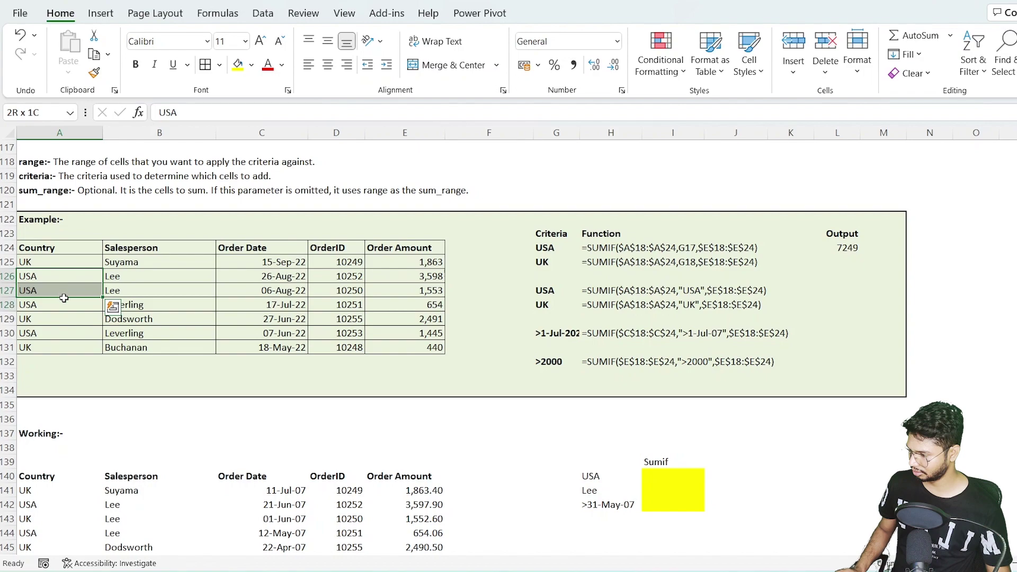
{"action": "left_click", "coordinate": [63, 334], "text": "ctrl"}
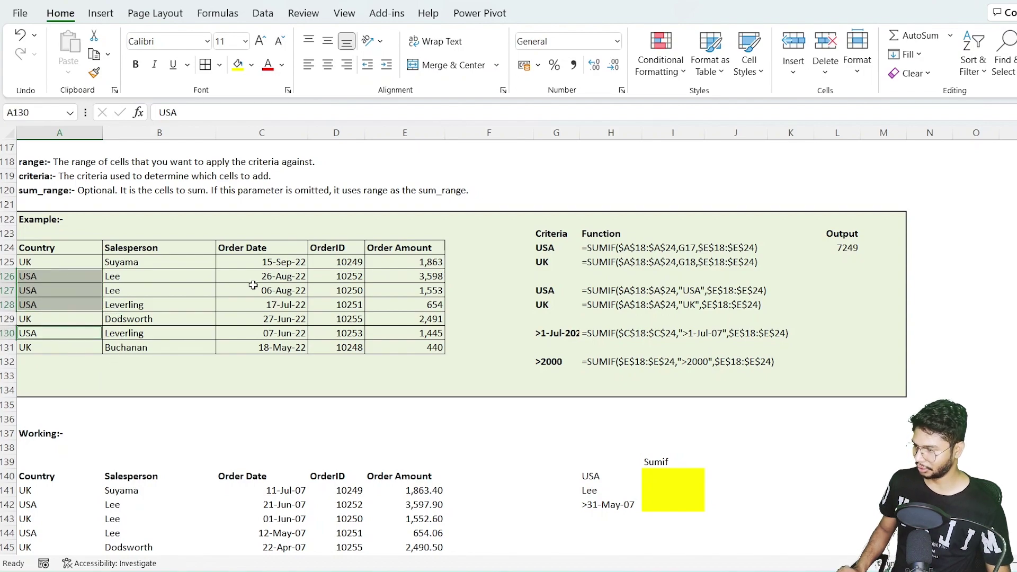
{"action": "left_click_drag", "start_coordinate": [421, 276], "coordinate": [422, 299]}
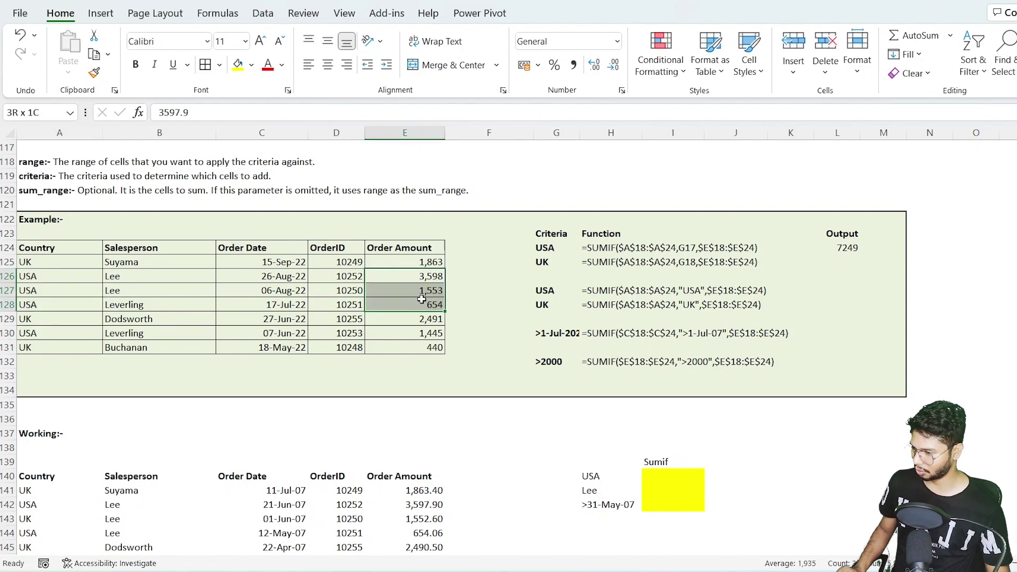
{"action": "left_click", "coordinate": [421, 333], "text": "ctrl"}
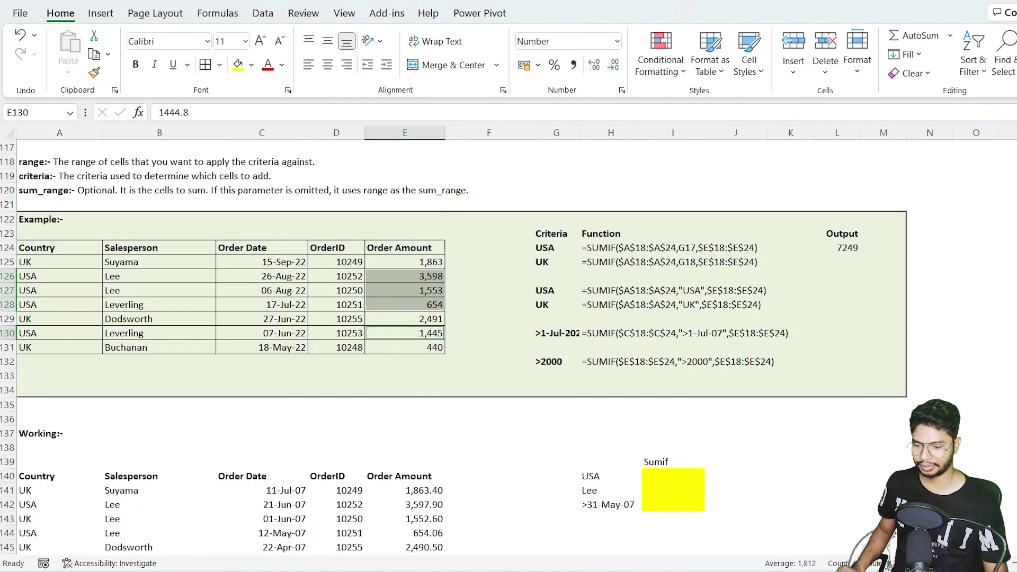
{"action": "left_click", "coordinate": [842, 260]}
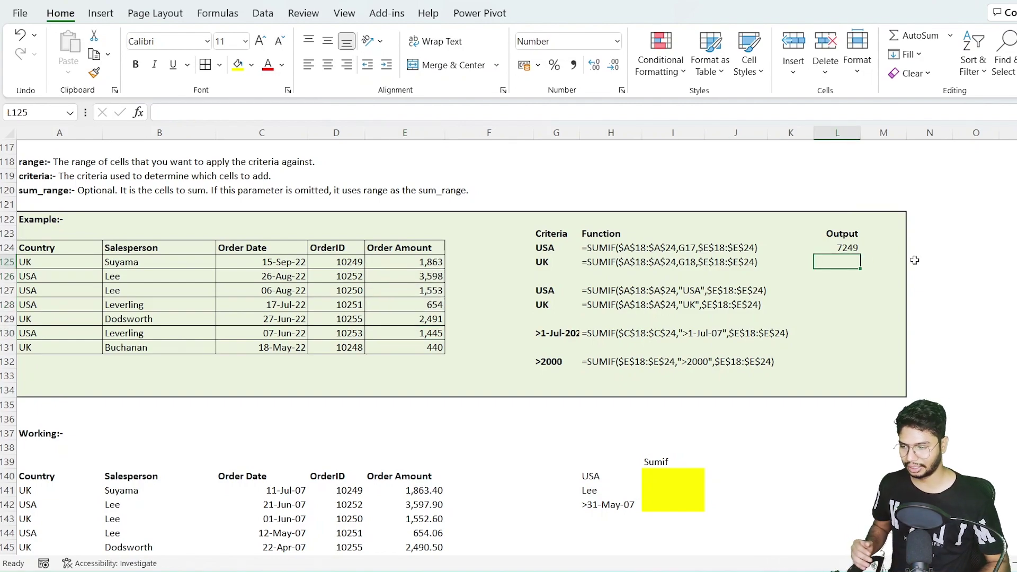
Enter =SUMIF(C124:C131,">01-07-2007",E124:E131) in L130 to get 12043.
{"action": "key", "text": "Down"}
{"action": "key", "text": "Down"}
{"action": "key", "text": "Down"}
{"action": "key", "text": "Down"}
{"action": "key", "text": "Down"}
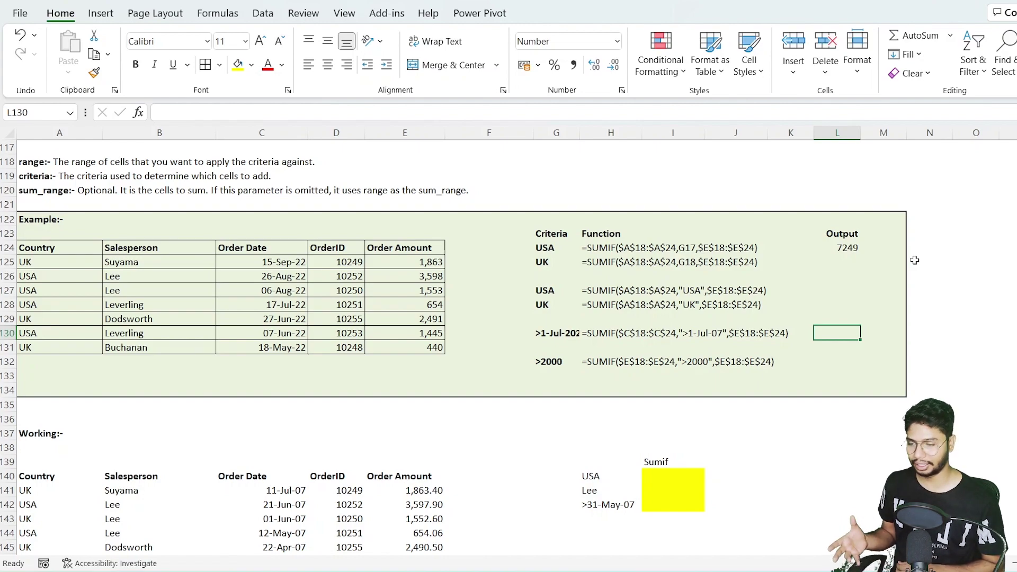
{"action": "type", "text": "="}
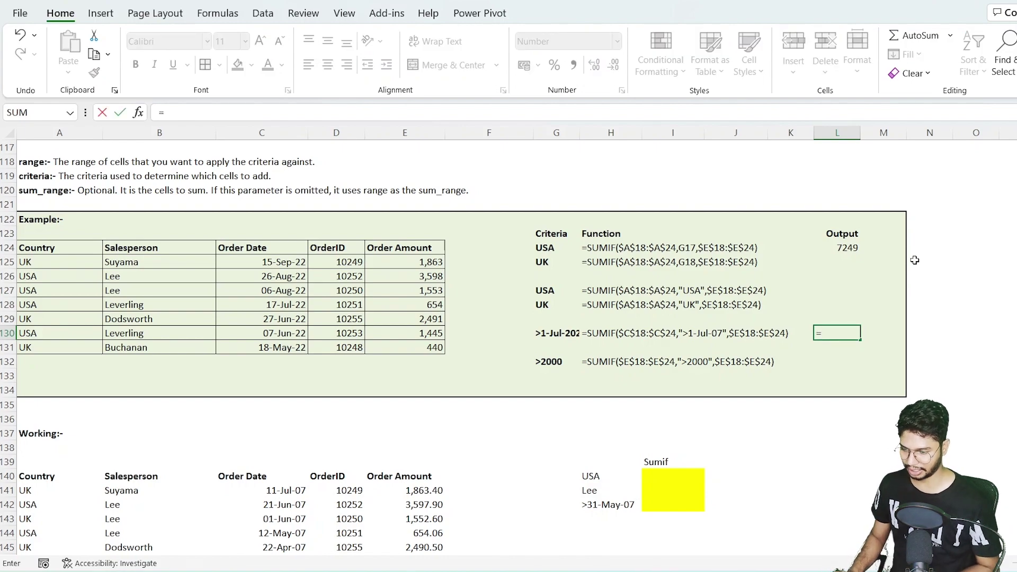
{"action": "type", "text": "SUMI"}
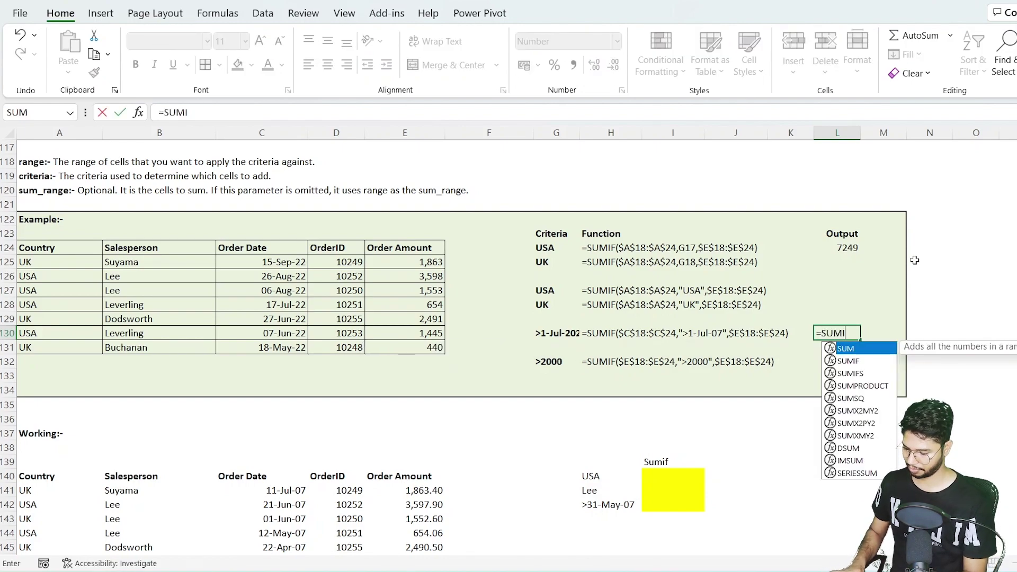
{"action": "type", "text": "F("}
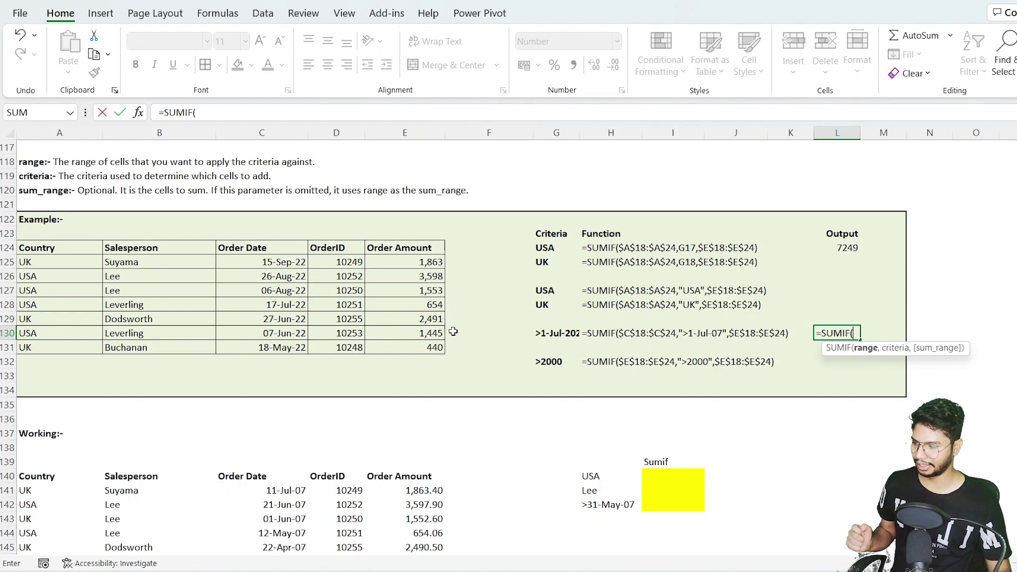
{"action": "left_click_drag", "start_coordinate": [267, 246], "coordinate": [265, 346]}
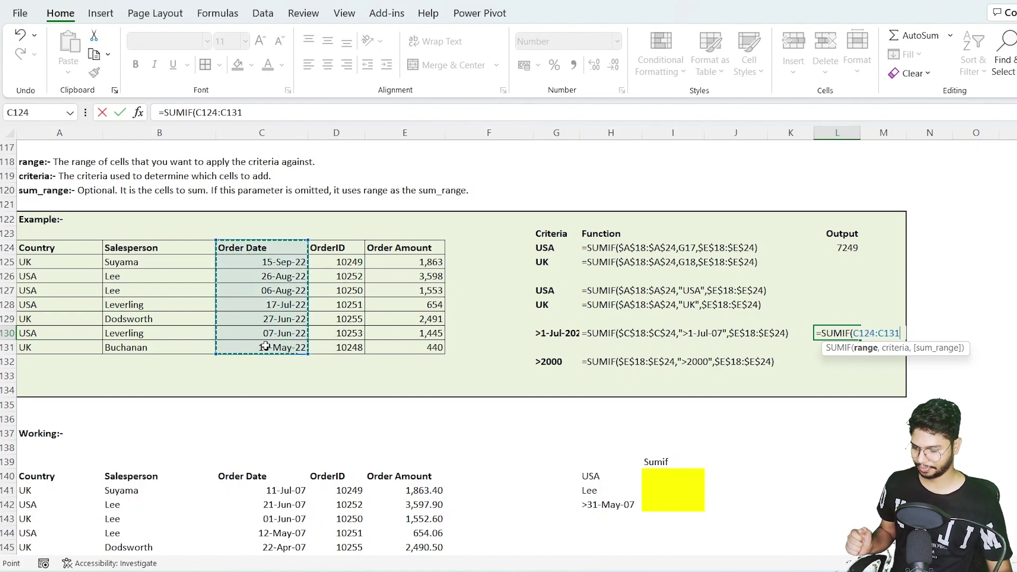
{"action": "type", "text": ","}
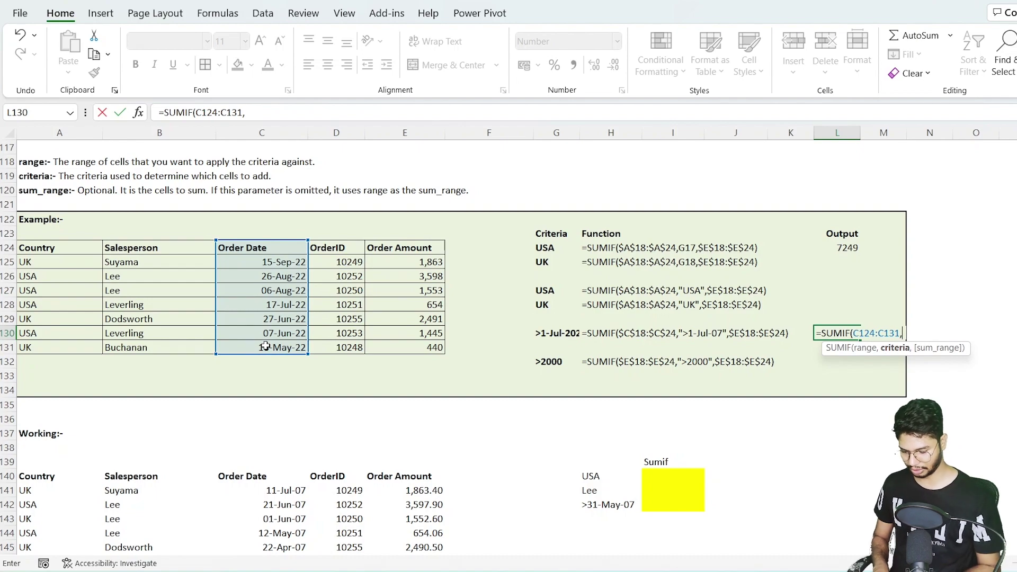
{"action": "type", "text": "\">"}
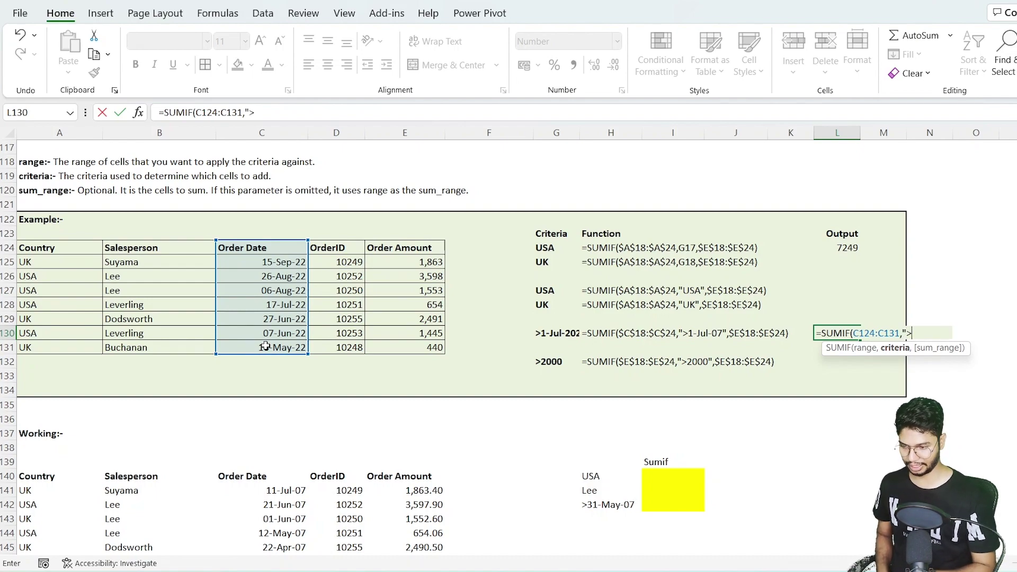
{"action": "type", "text": "01-0"}
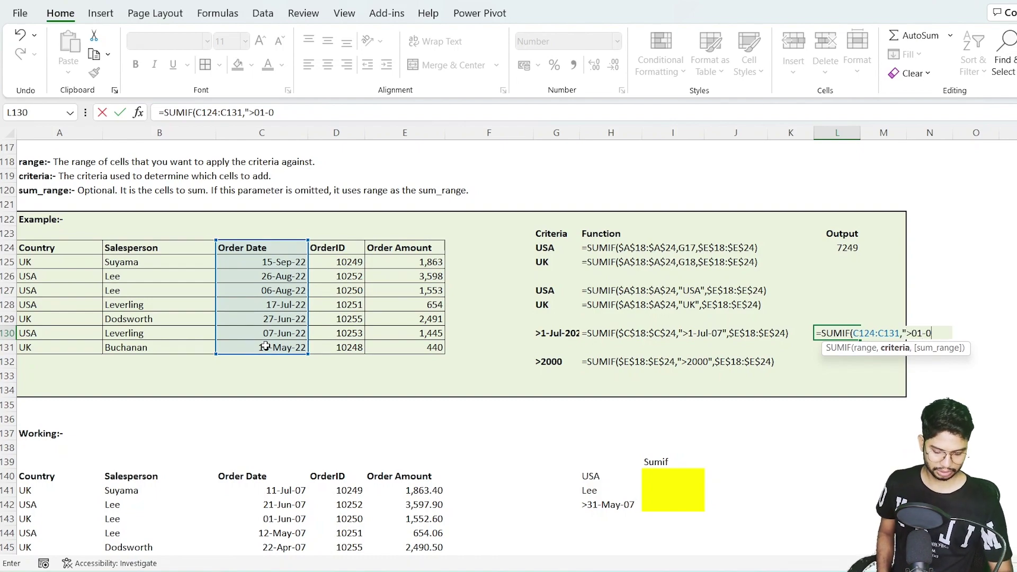
{"action": "type", "text": "7-20"}
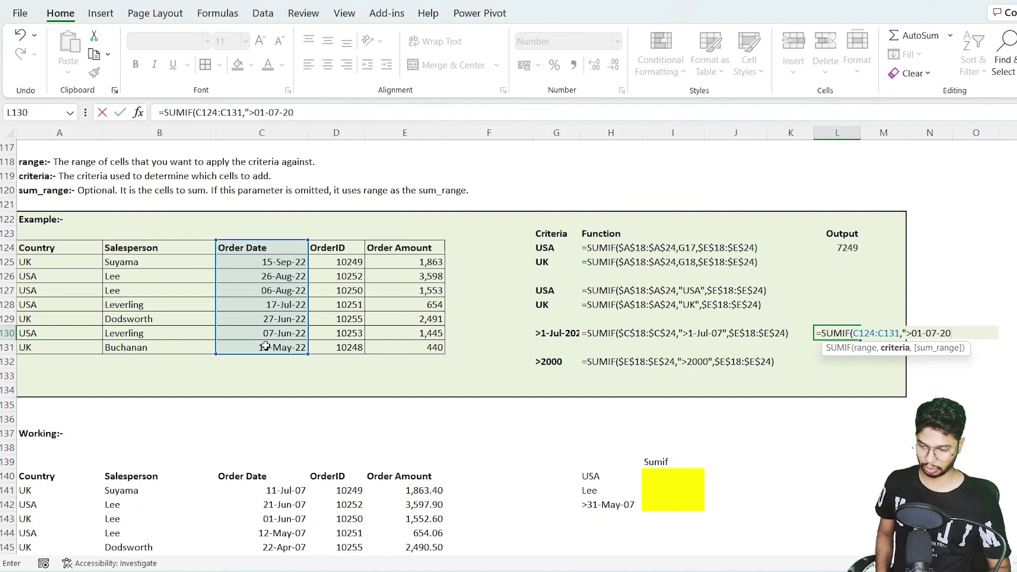
{"action": "type", "text": "0"}
{"action": "type", "text": "7"}
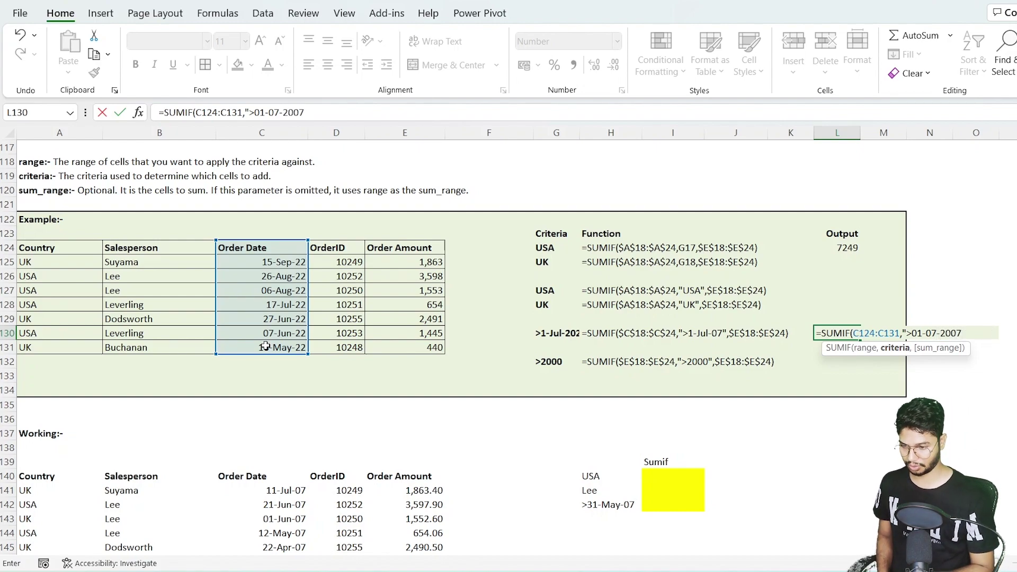
{"action": "type", "text": "\","}
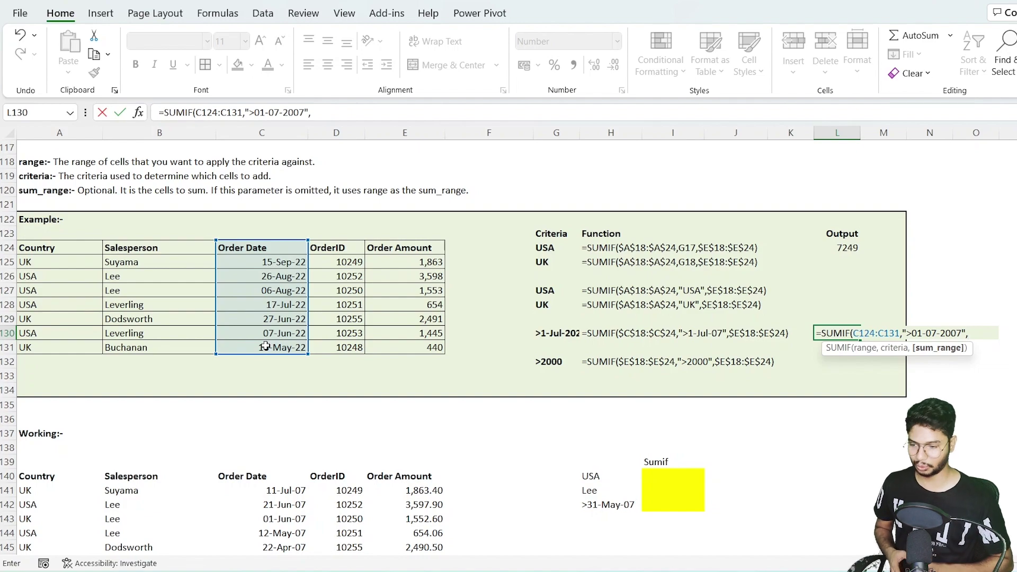
{"action": "left_click_drag", "start_coordinate": [270, 249], "coordinate": [267, 318]}
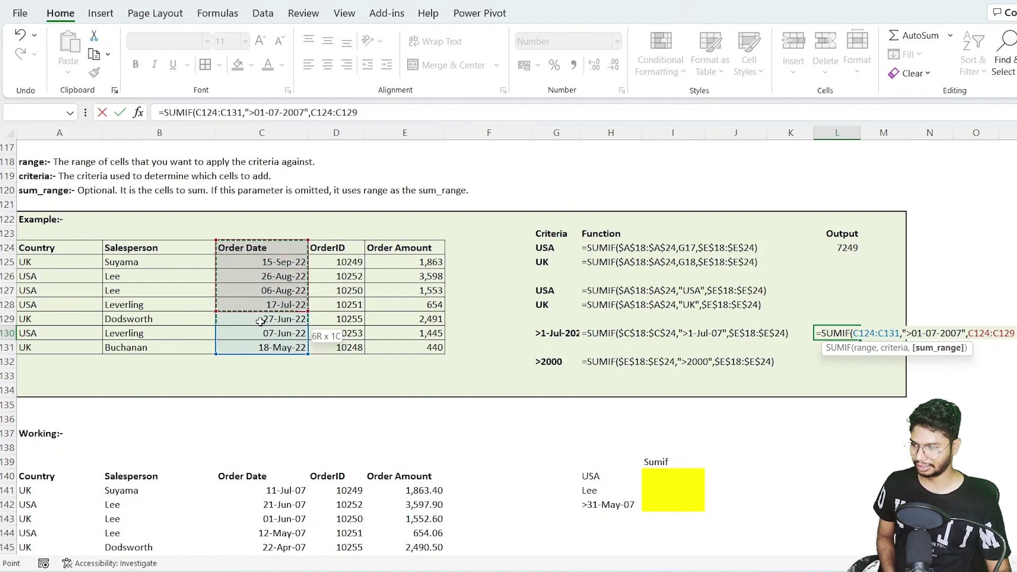
{"action": "left_click_drag", "start_coordinate": [390, 249], "coordinate": [392, 348]}
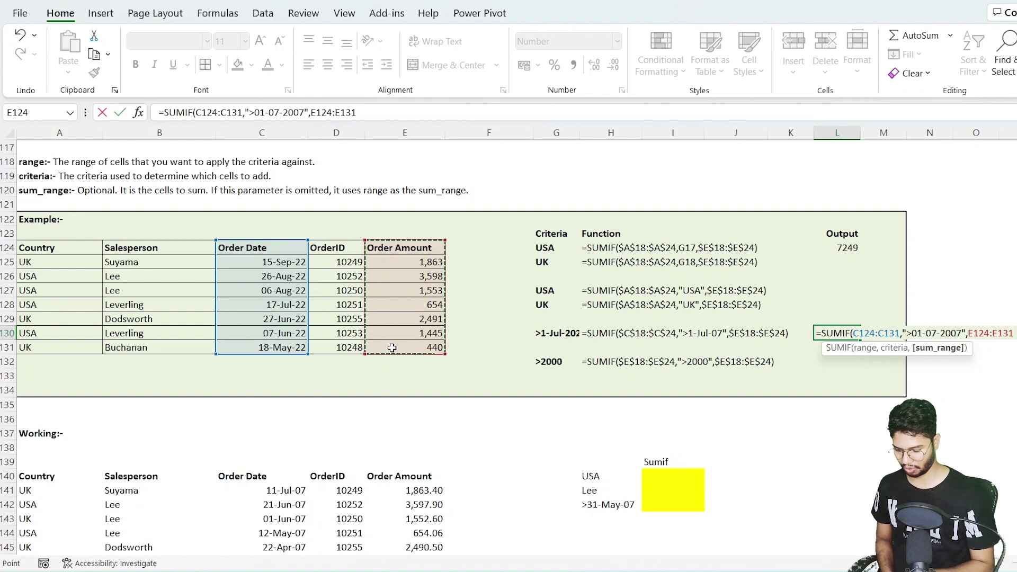
{"action": "type", "text": ")"}
{"action": "key", "text": "Return"}
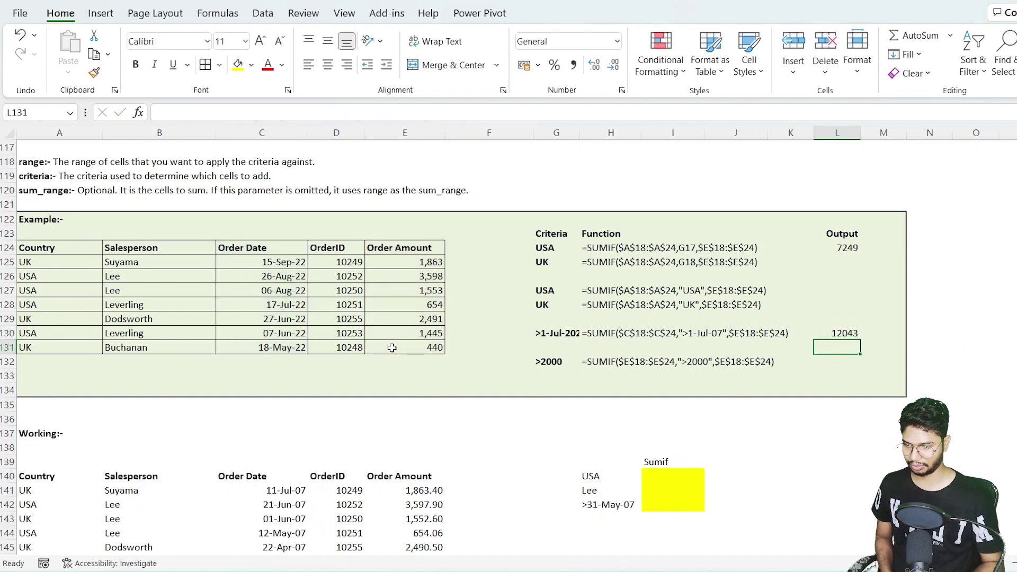
{"action": "key", "text": "Up"}
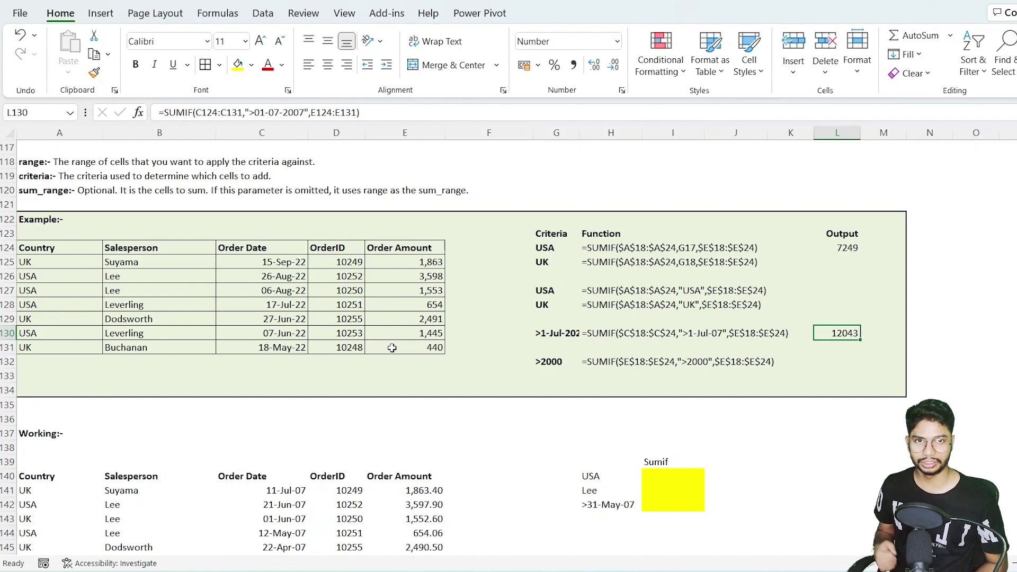
{"action": "key", "text": "Down"}
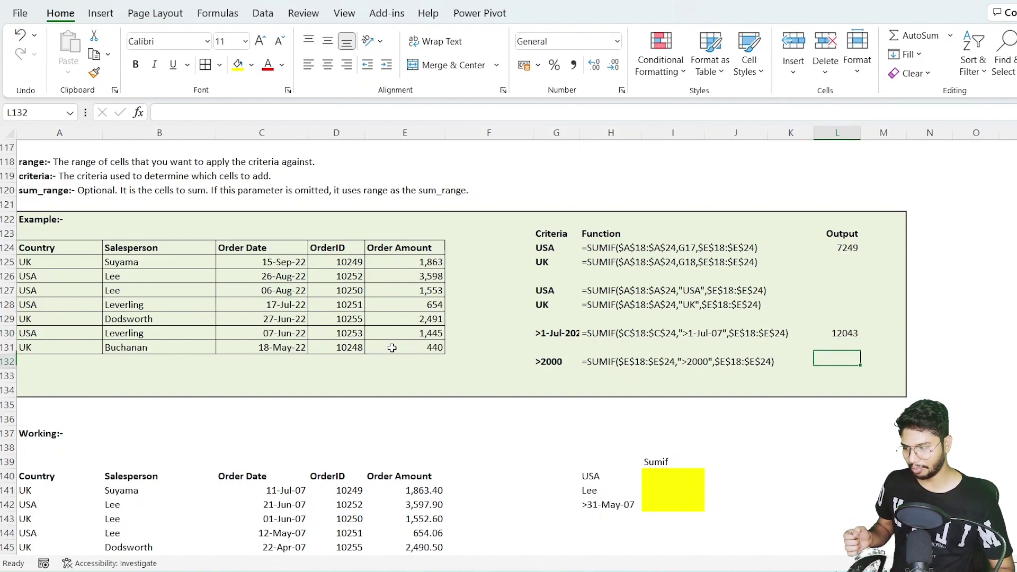
{"action": "key", "text": "Down"}
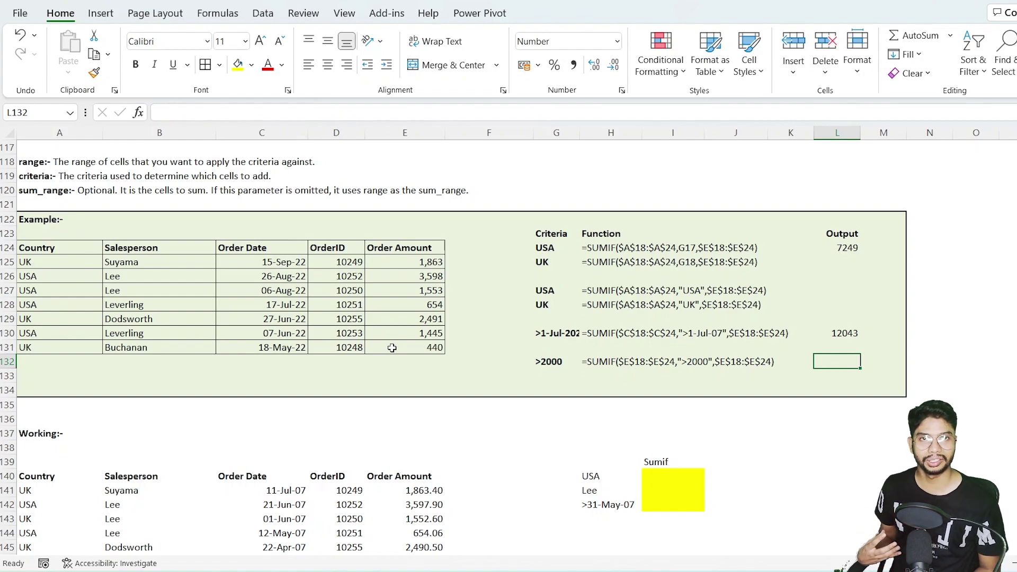
Enter =SUMIF(E124:E131,">2000") in L132 to get 6088.
{"action": "type", "text": "=su"}
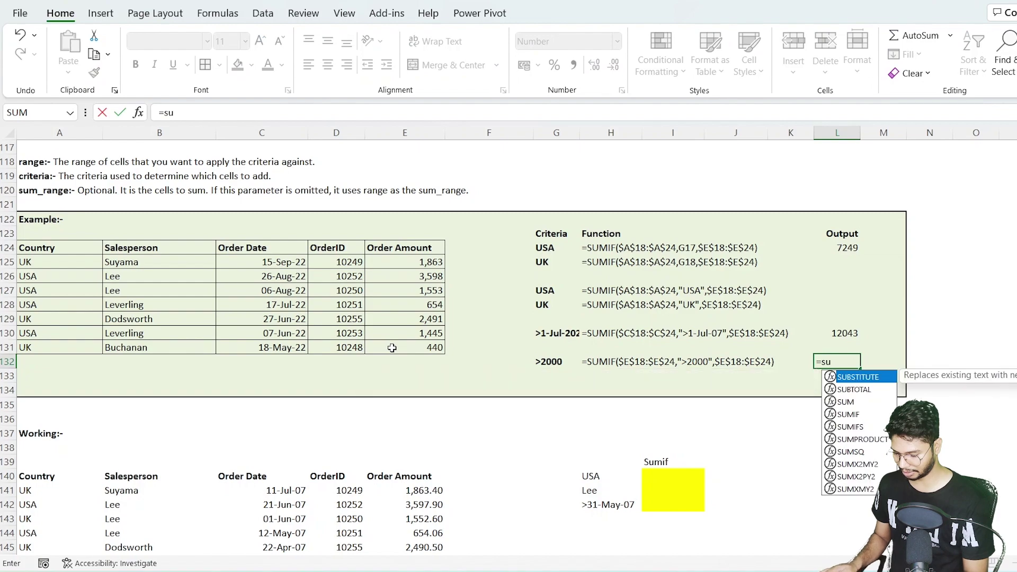
{"action": "type", "text": "mif"}
{"action": "key", "text": "Tab"}
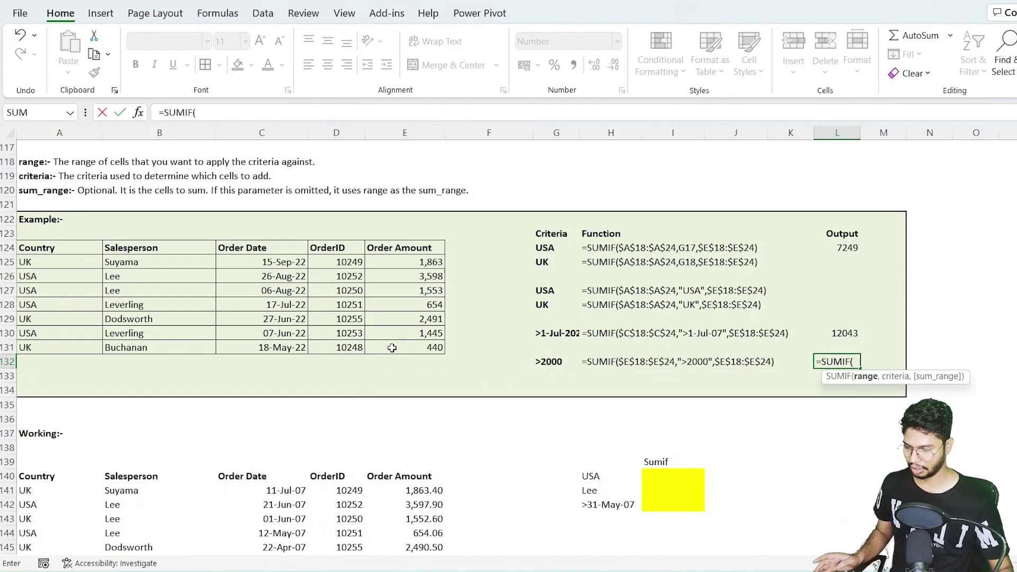
{"action": "left_click_drag", "start_coordinate": [421, 248], "coordinate": [415, 347]}
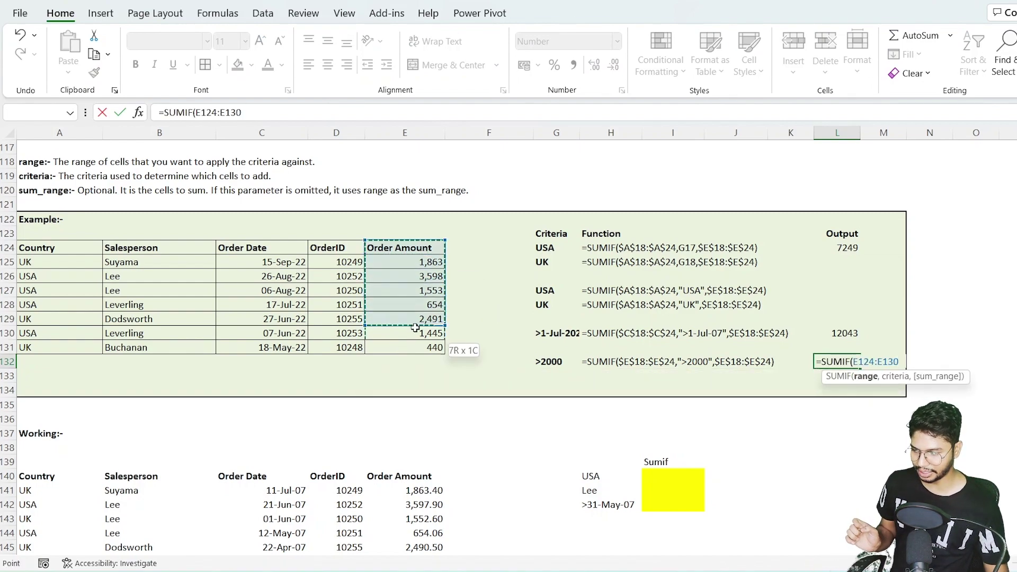
{"action": "type", "text": ","}
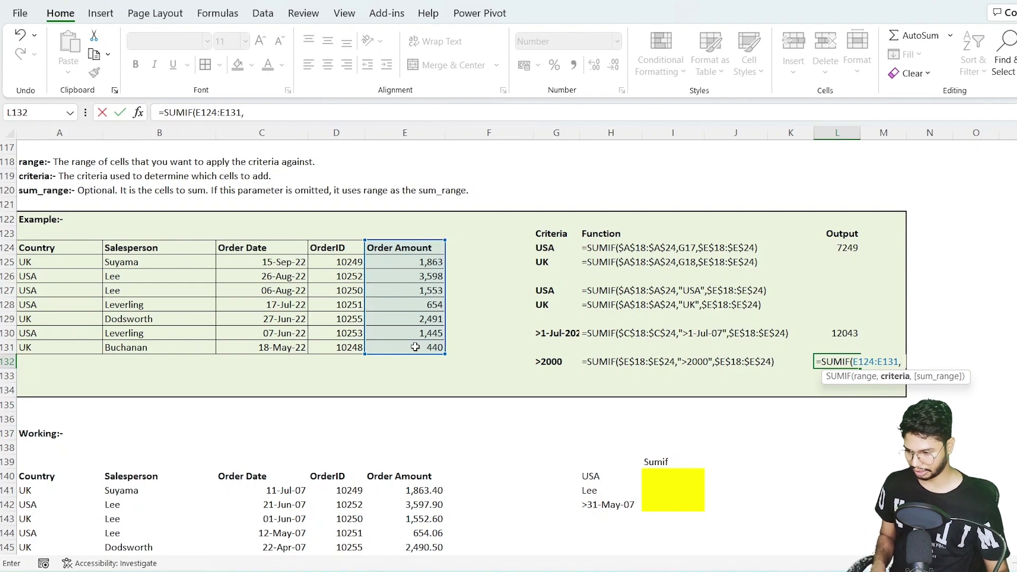
{"action": "type", "text": "\""}
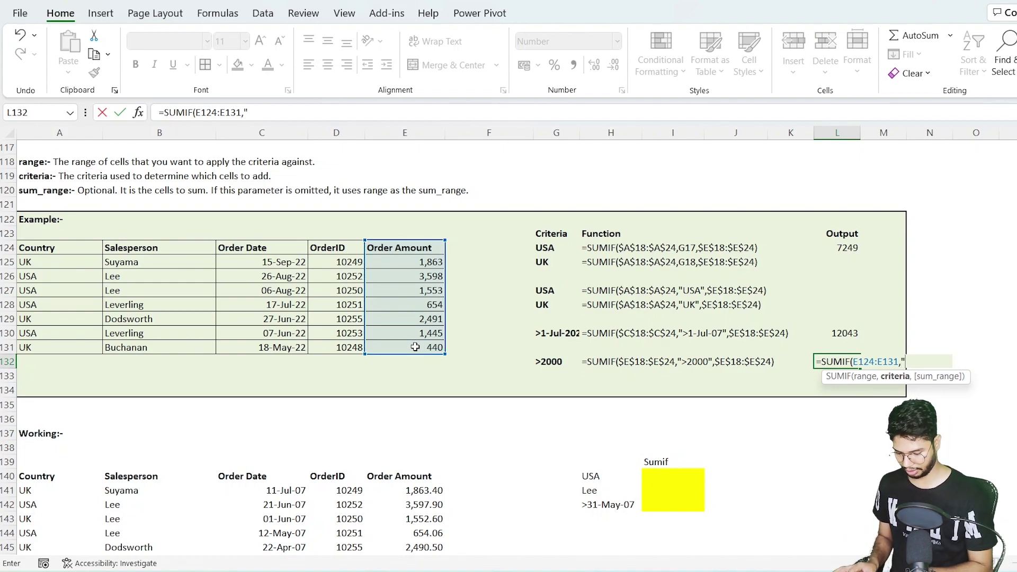
{"action": "type", "text": ">2000"}
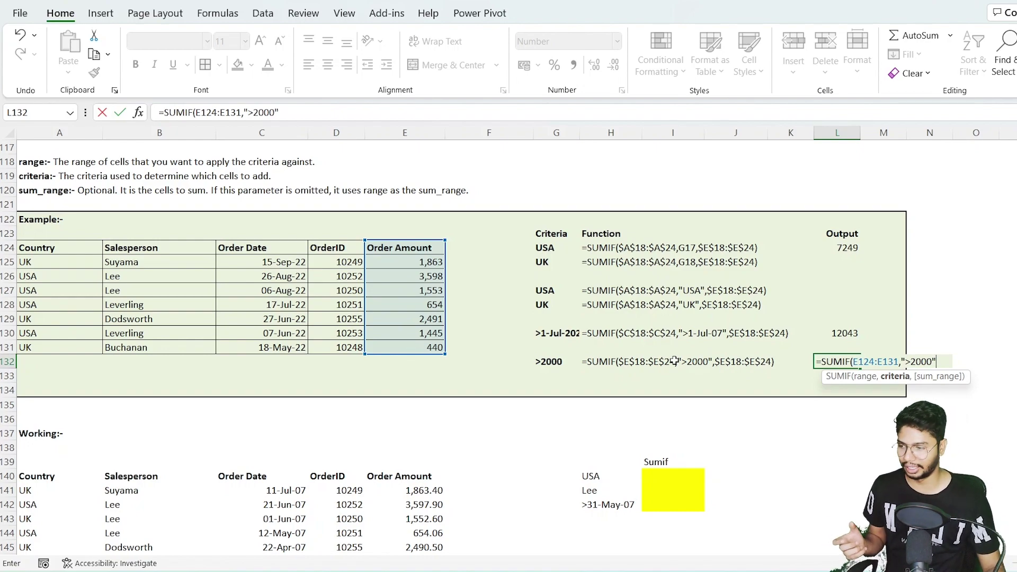
{"action": "type", "text": ")"}
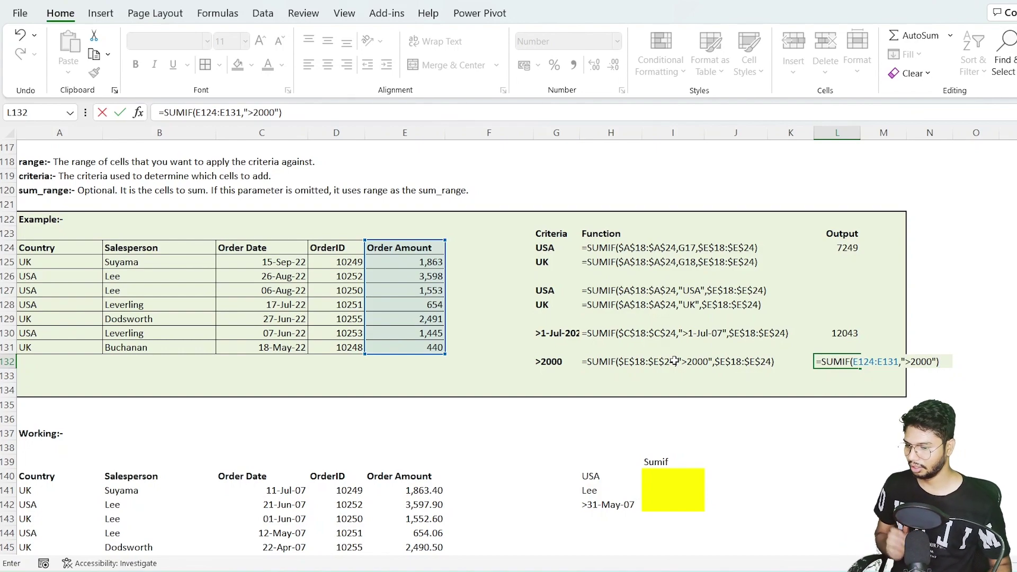
{"action": "key", "text": "Return"}
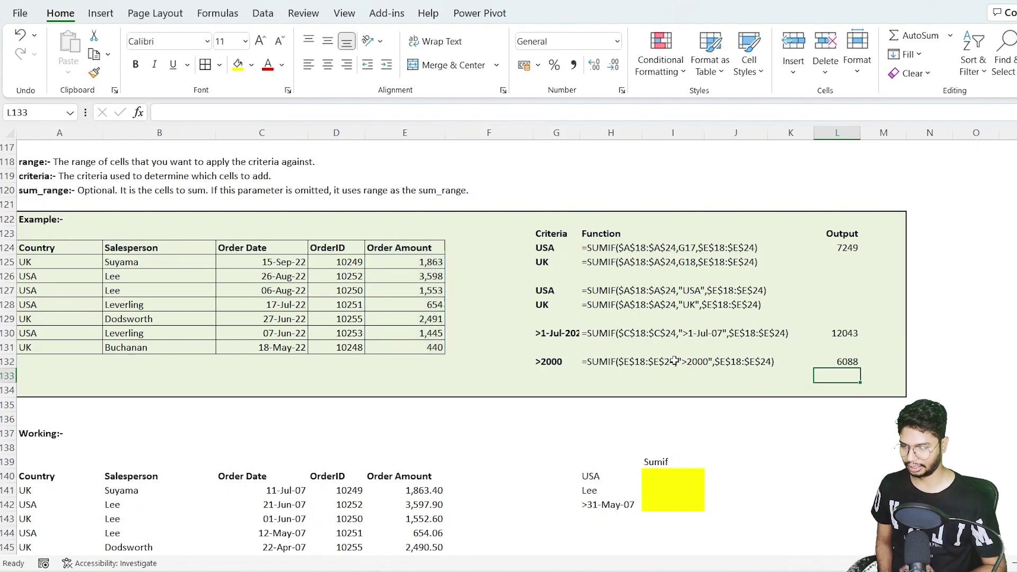
{"action": "key", "text": "Up"}
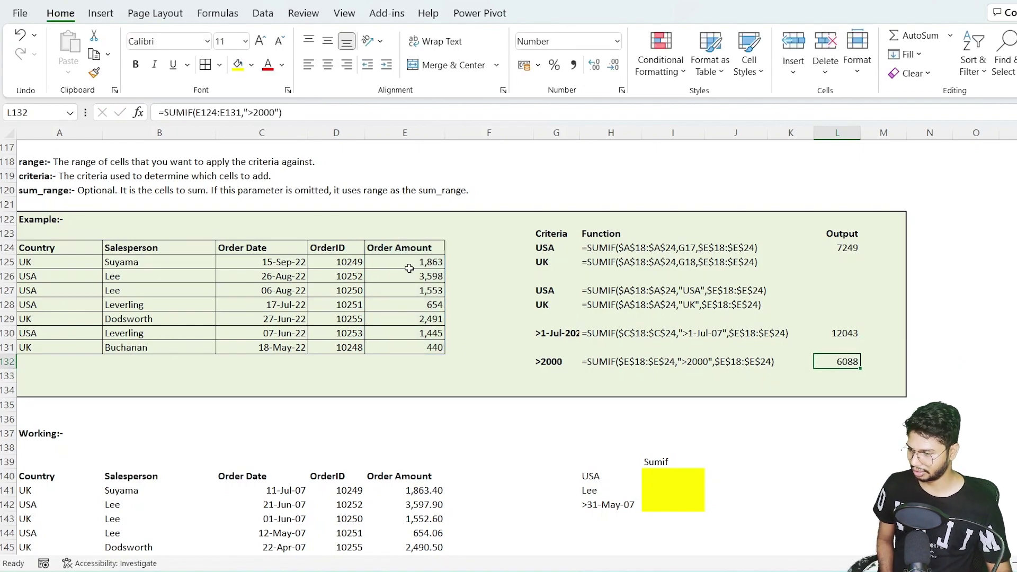
{"action": "left_click", "coordinate": [439, 279]}
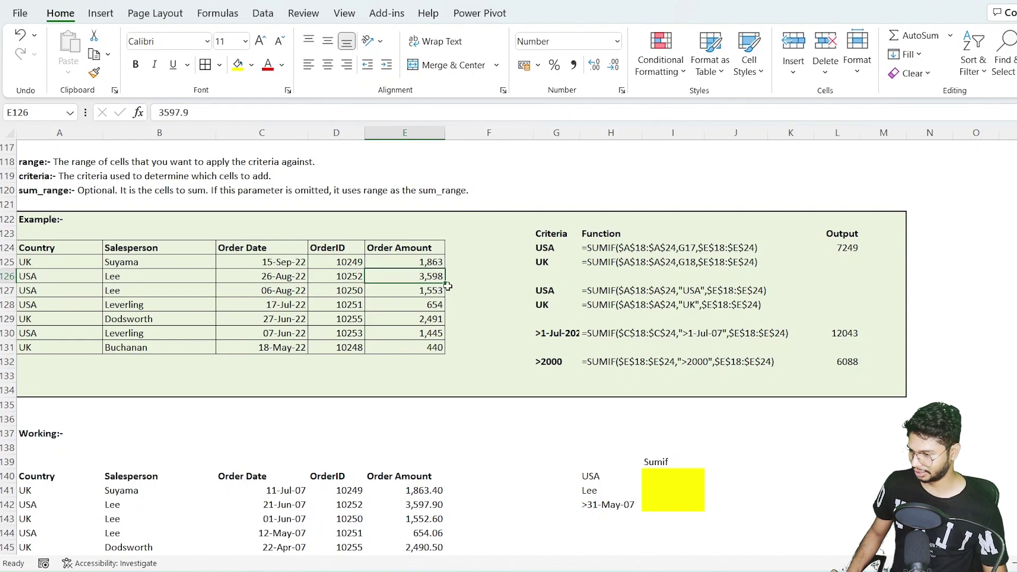
{"action": "left_click", "coordinate": [433, 321], "text": "ctrl"}
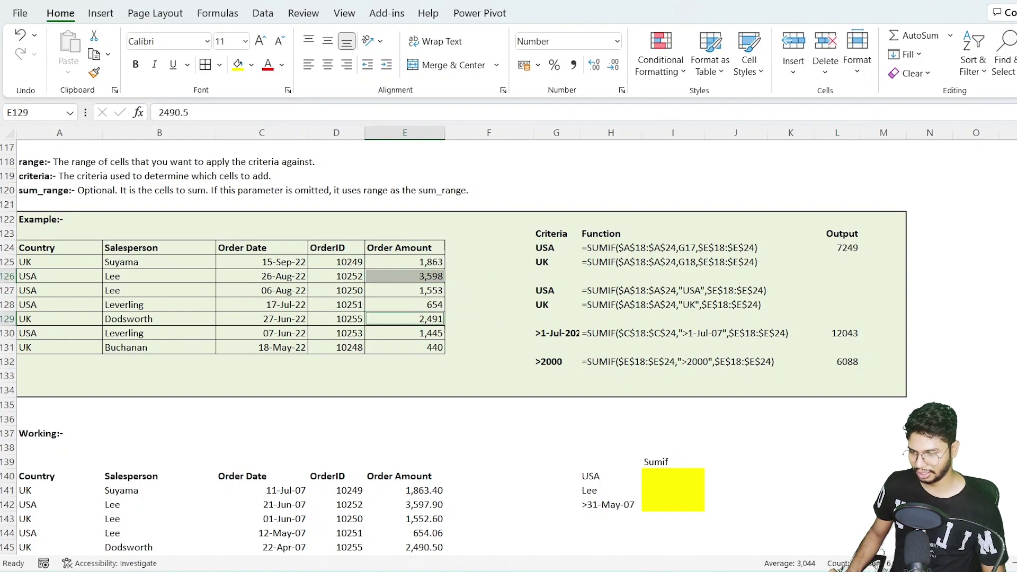